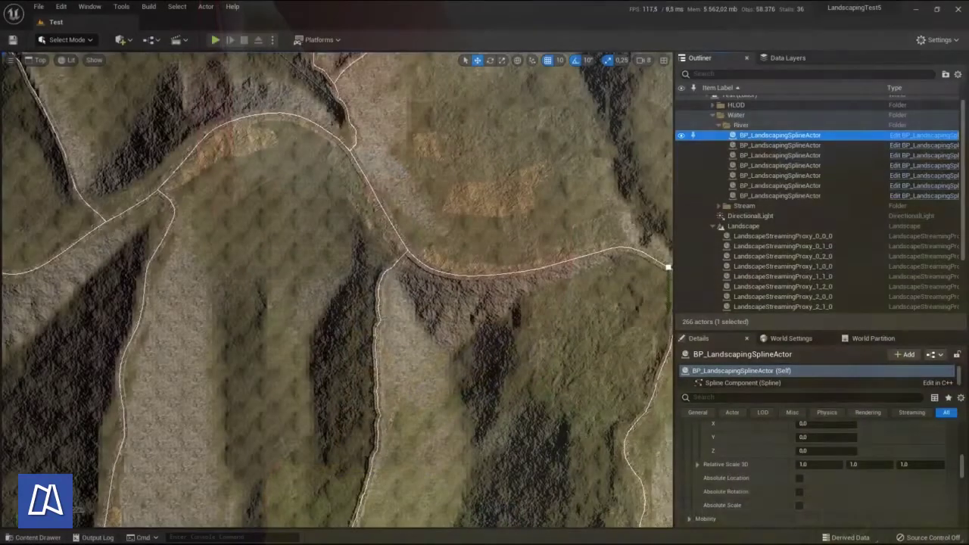
Open the S_Water mesh used by the river spline, and open its assigned MI_Ocean_Inst material instance
scroll(758, 472, "down", 6)
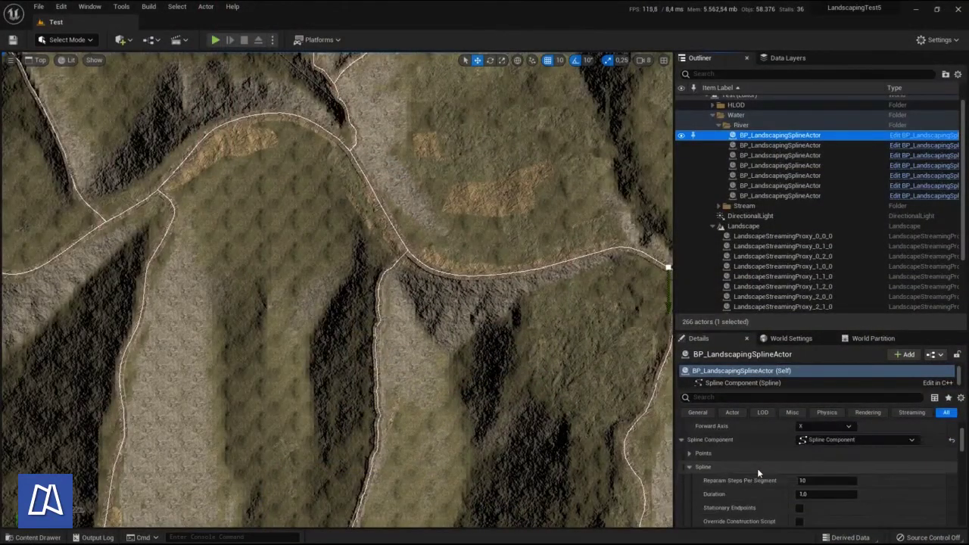
scroll(758, 472, "up", 3)
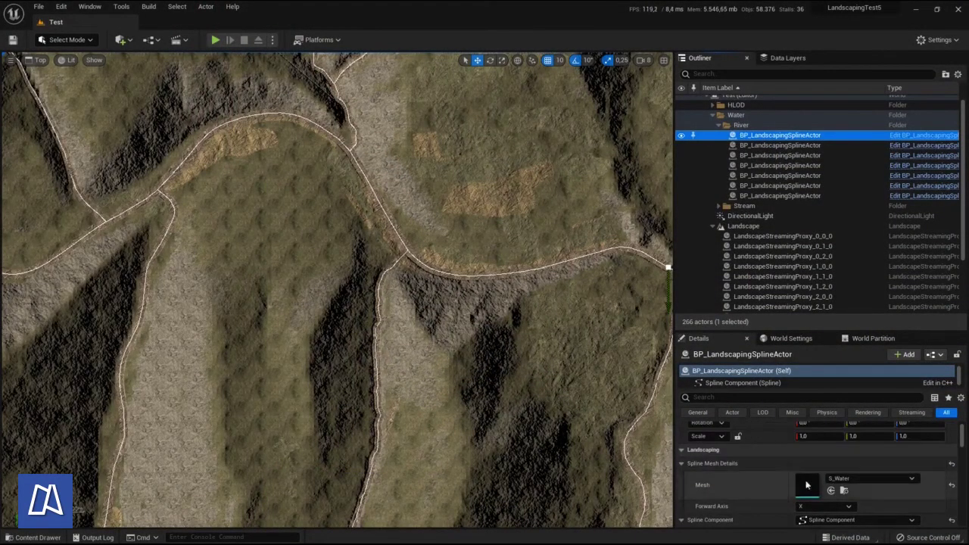
left_click(844, 491)
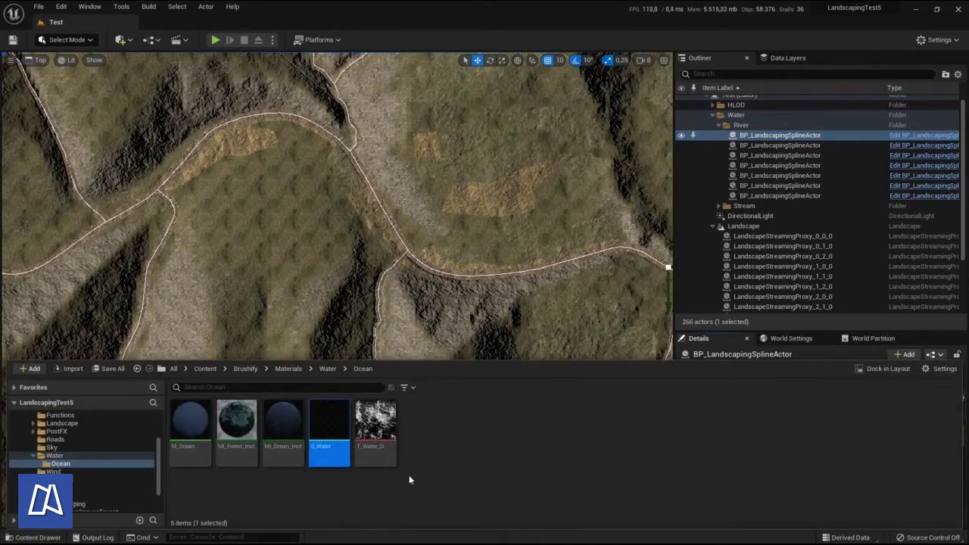
double_click(329, 432)
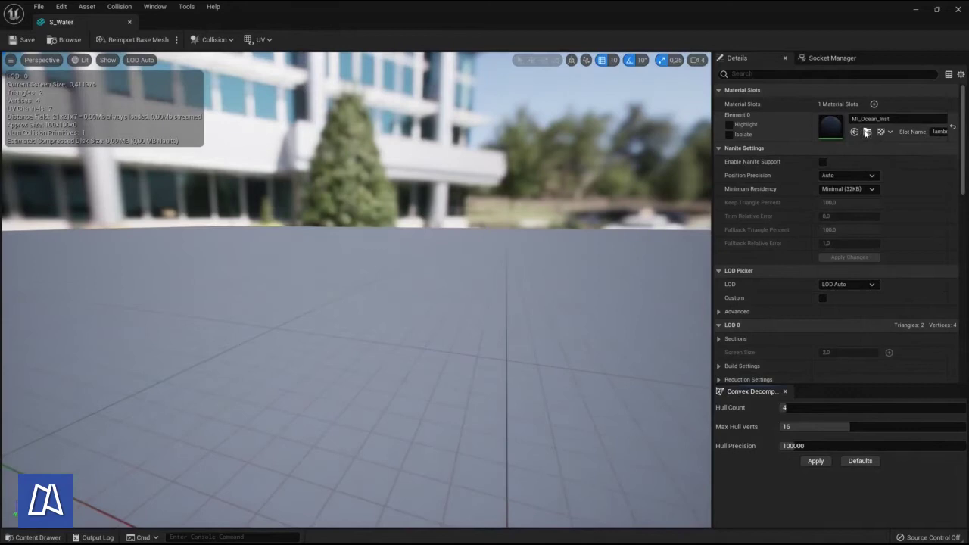
left_click(867, 133)
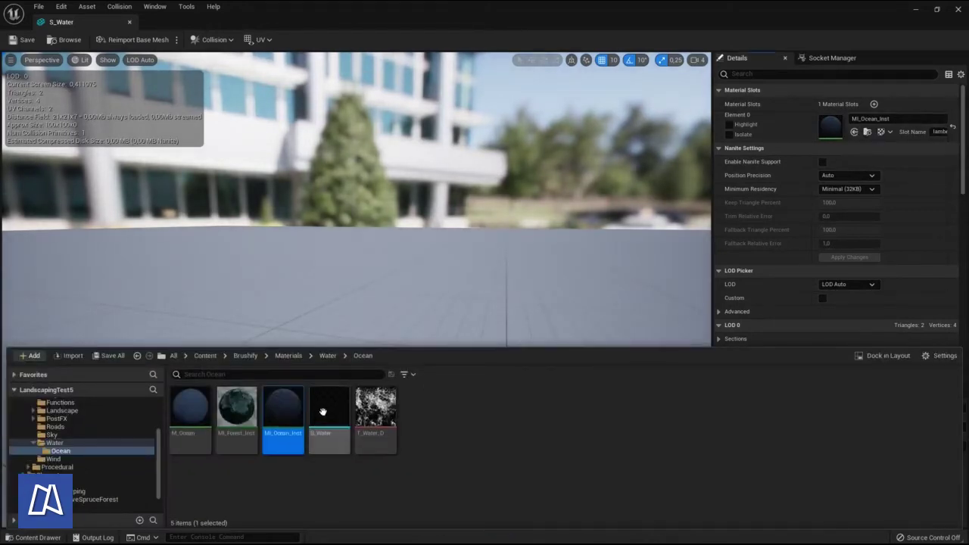
double_click(290, 417)
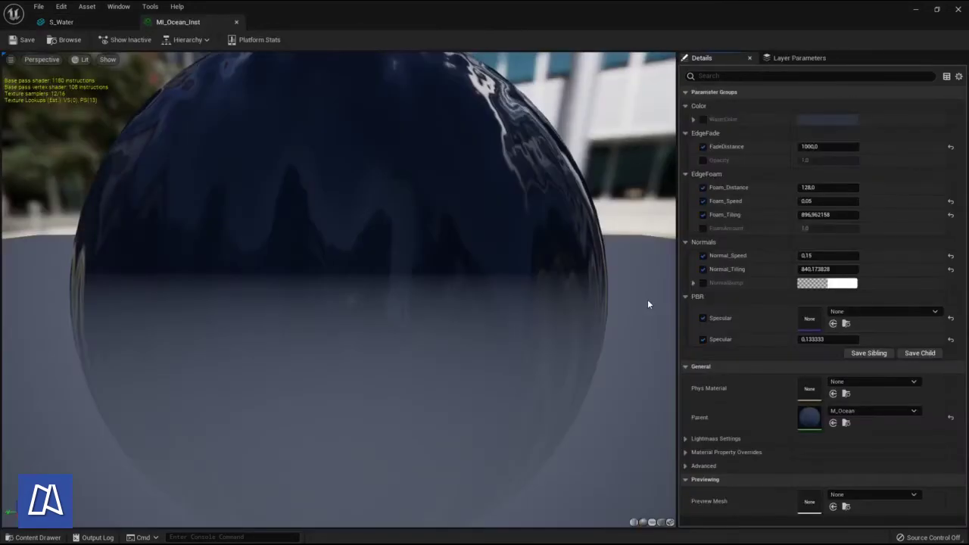
Override WaterColor with a bright blue, hex sRGB 2491EDFF, and save the material instance
left_click(702, 118)
left_click(824, 122)
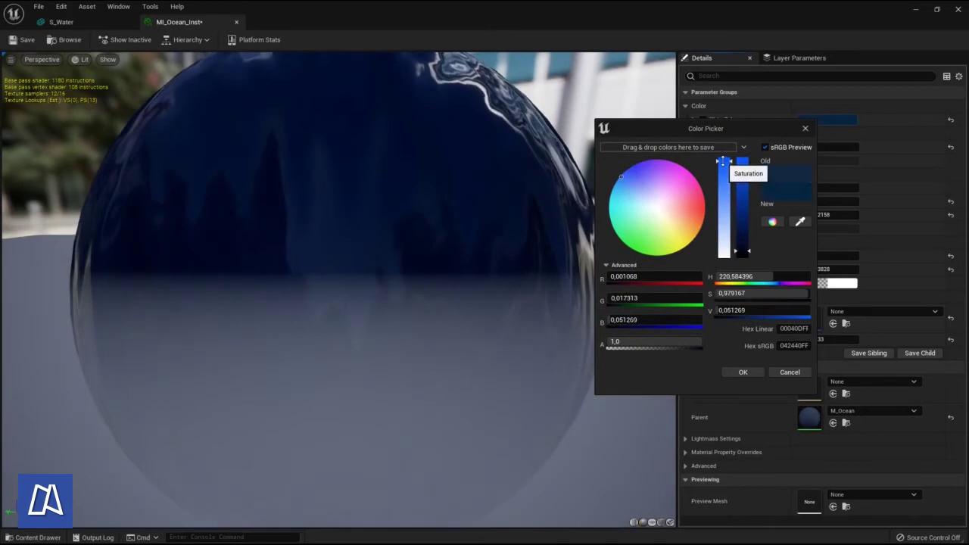
left_click(744, 181)
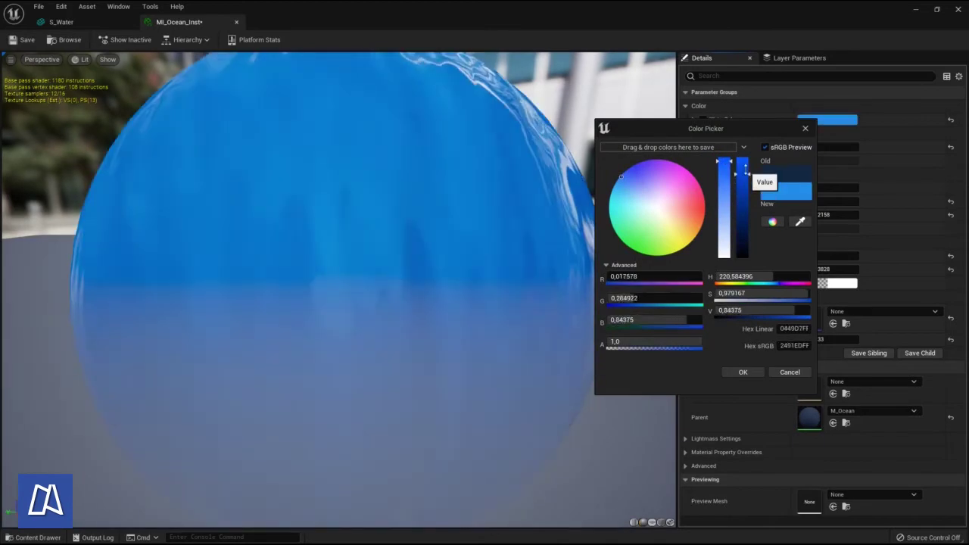
left_click(756, 373)
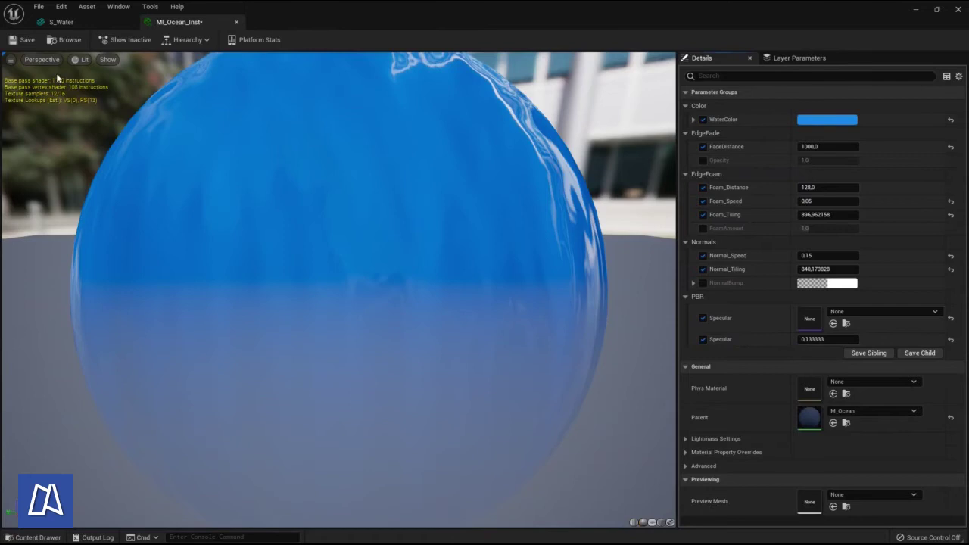
left_click(29, 41)
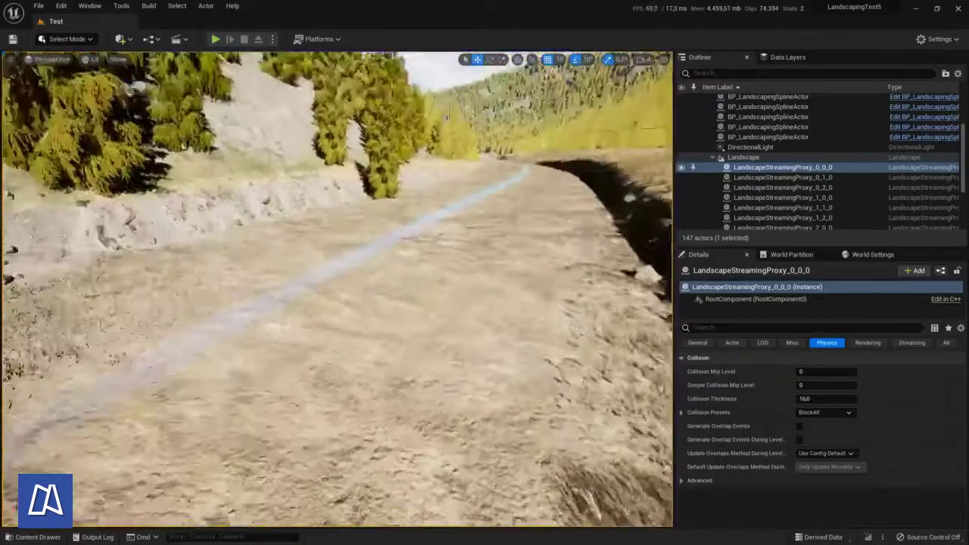
Check the collision settings of the landscape streaming proxies from 0_1_0 through 2_2_0
mouse_move(462, 299)
right_mouse_down()
mouse_move(432, 326)
mouse_move(515, 303)
mouse_move(463, 298)
right_mouse_up()
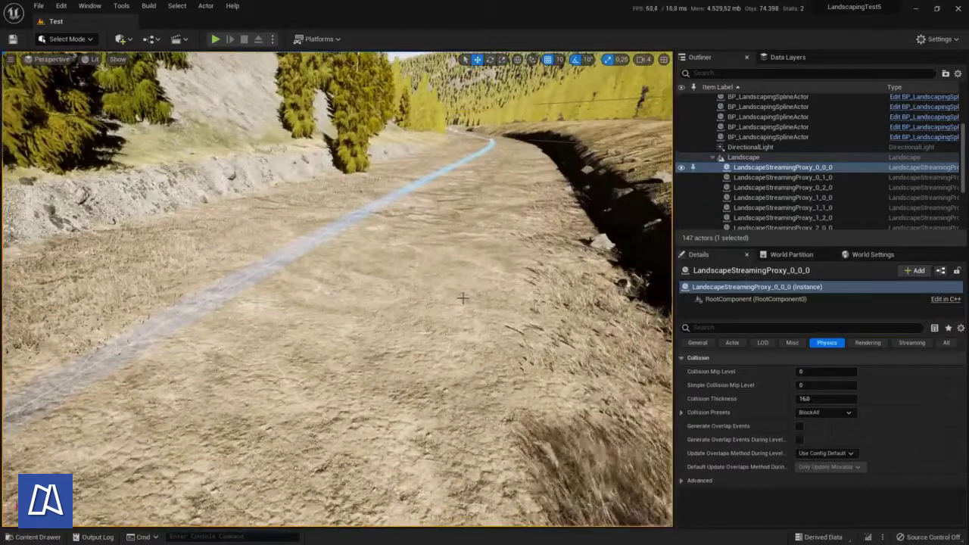
left_click(765, 178)
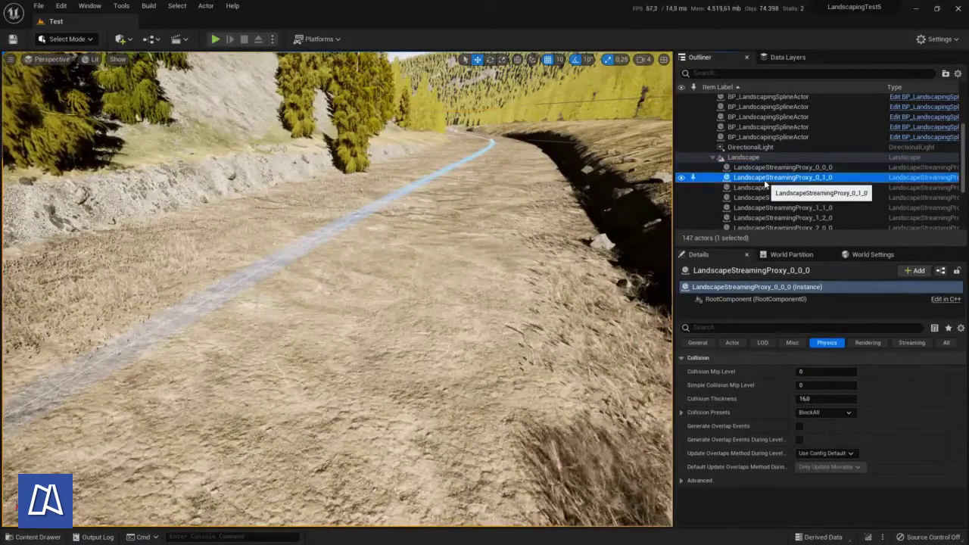
key("Down")
key("Down")
key("Down")
key("Down")
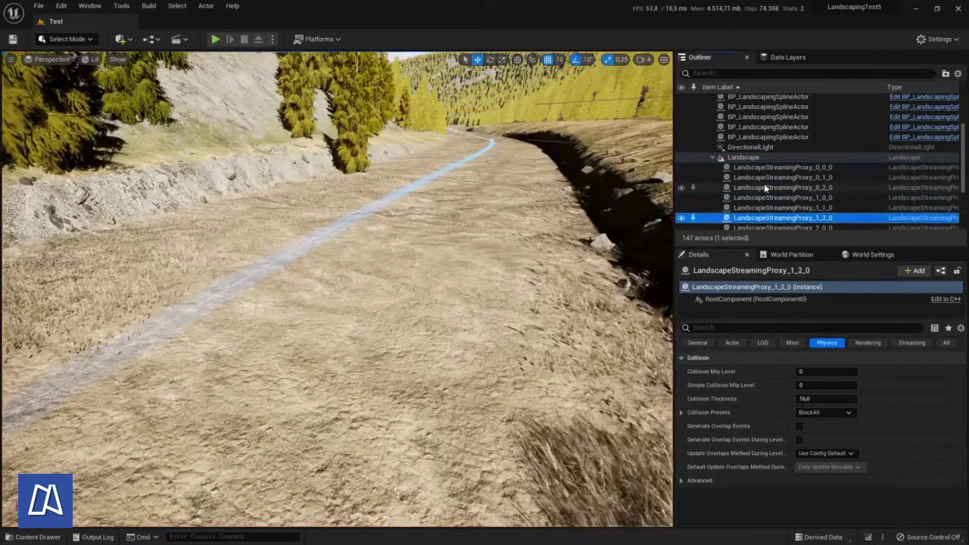
key("Down")
key("Down")
key("Down")
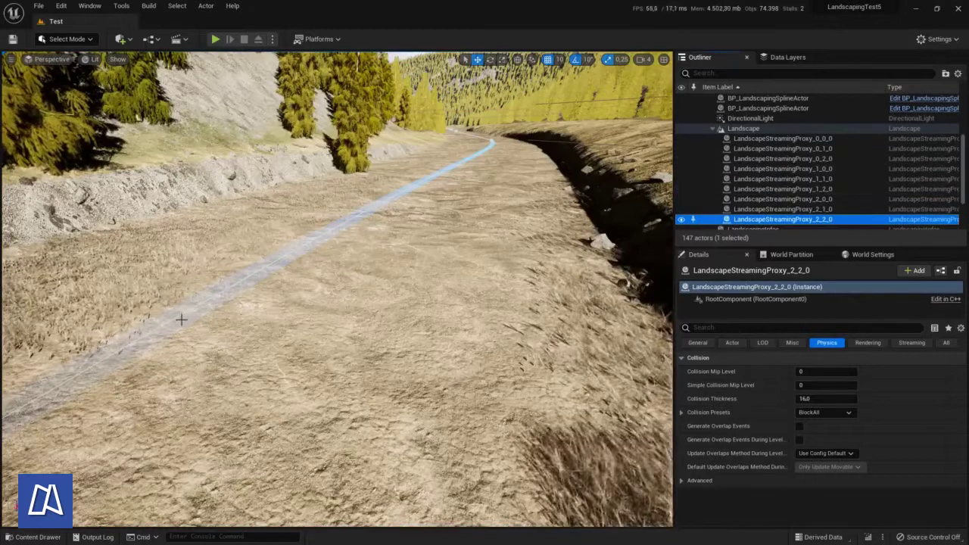
Select the river's water spline in the riverbed and review its mesh, width, falloff, paint layer and landscape deformation settings
left_click(182, 320)
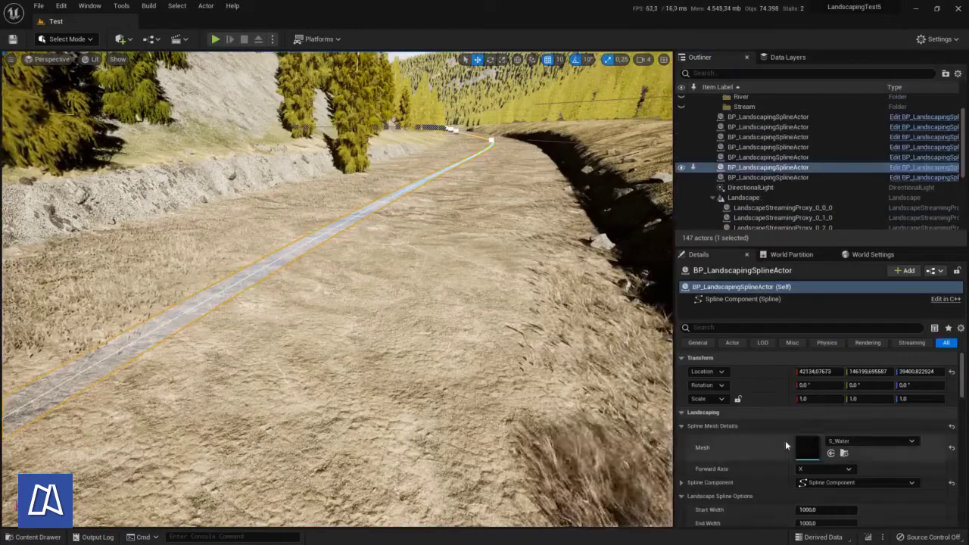
scroll(763, 430, "down", 2)
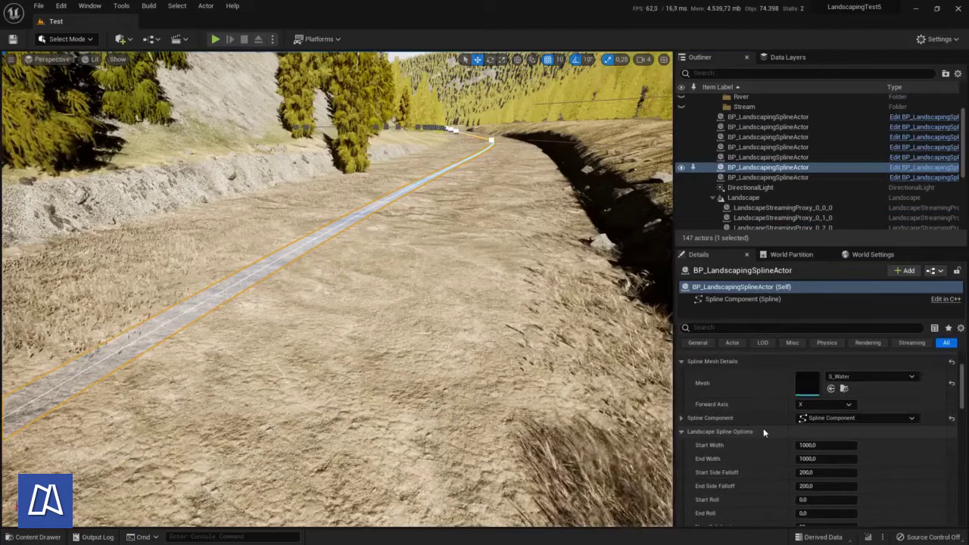
scroll(763, 428, "down", 10)
scroll(763, 431, "down", 3)
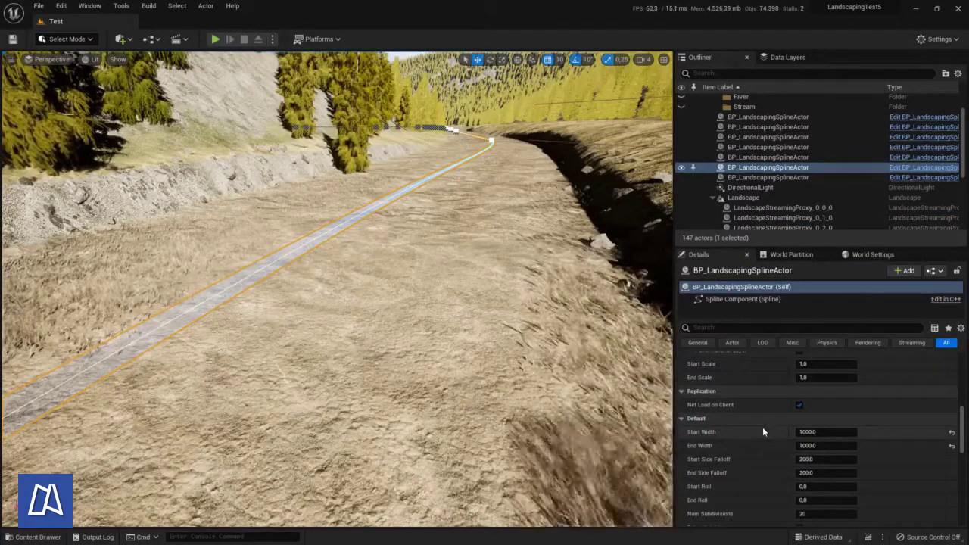
scroll(763, 432, "down", 5)
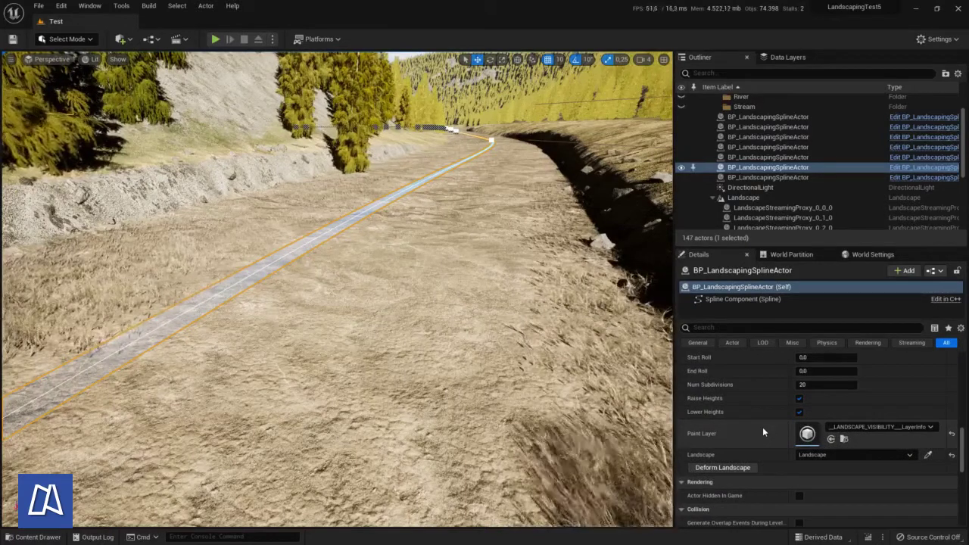
scroll(763, 432, "down", 2)
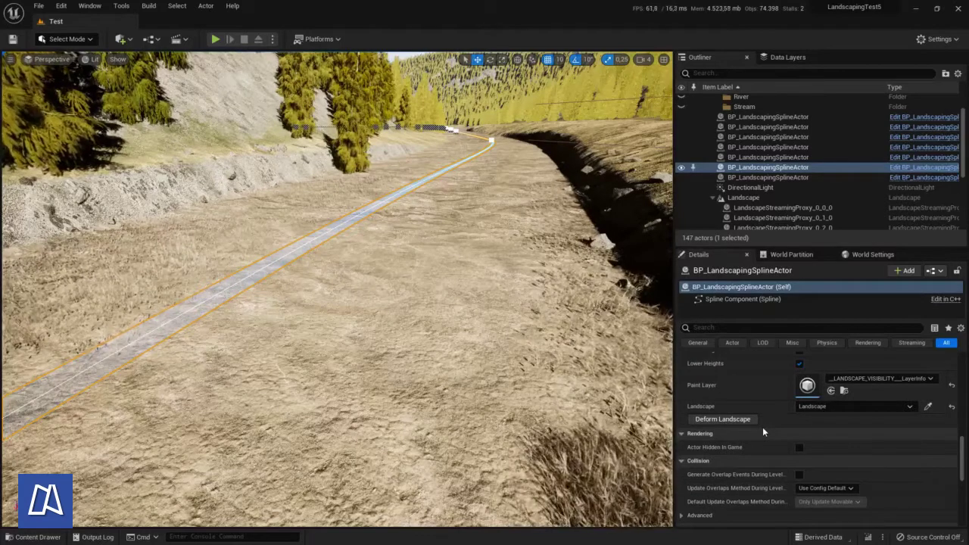
scroll(763, 431, "up", 6)
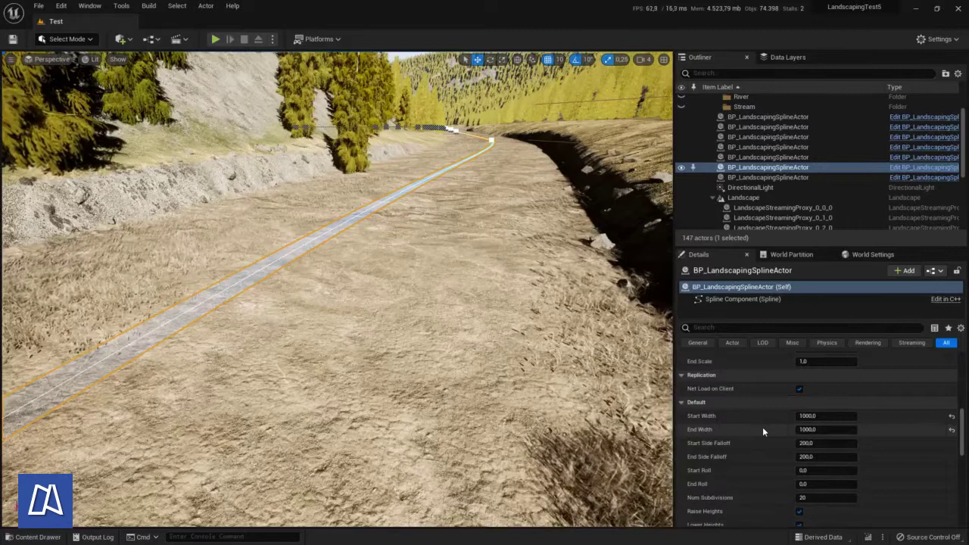
scroll(763, 431, "up", 3)
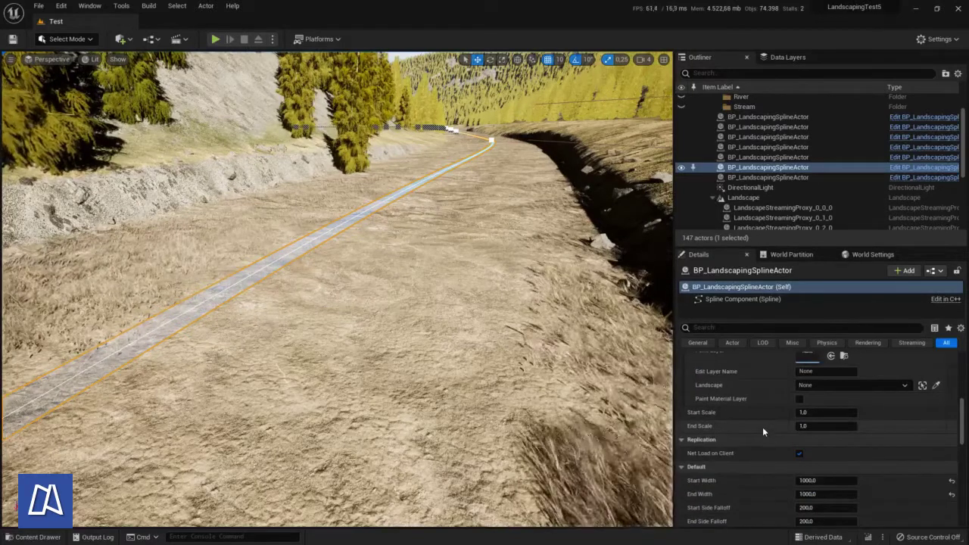
Set the river spline's Start Scale and End Scale to 10
left_click(815, 413)
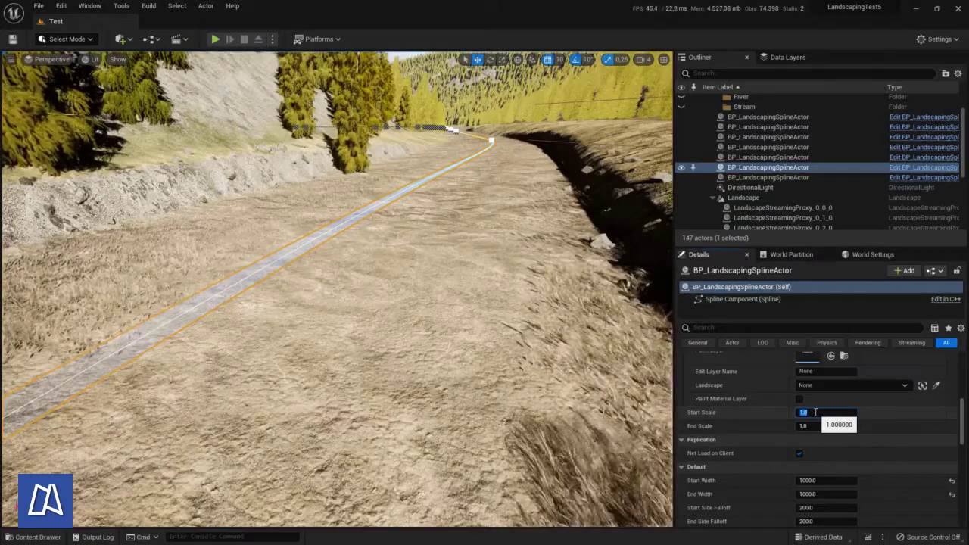
type("10")
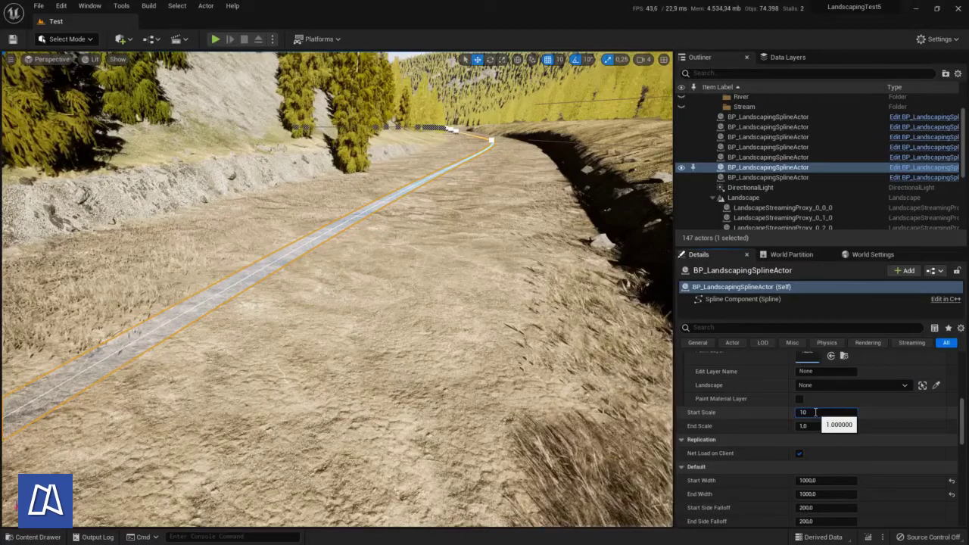
key("Tab")
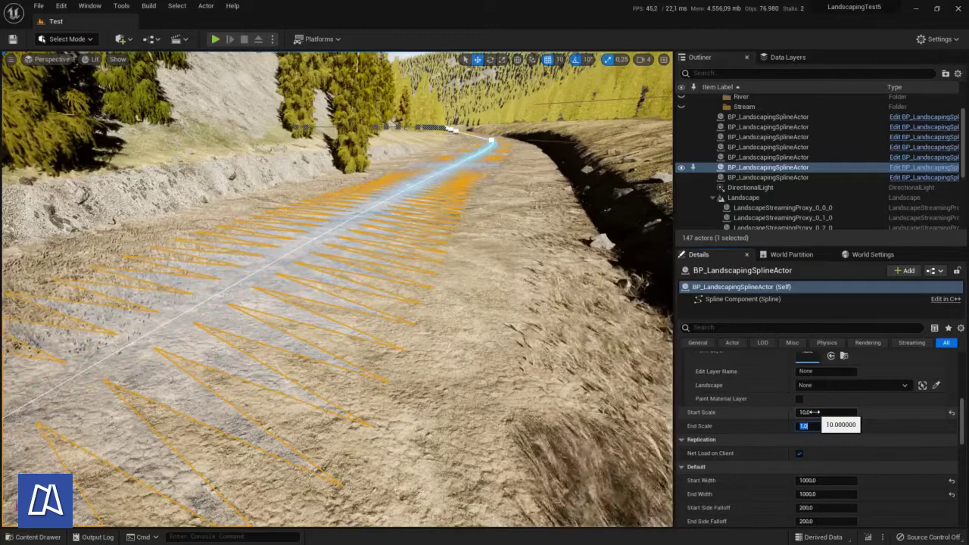
type("10")
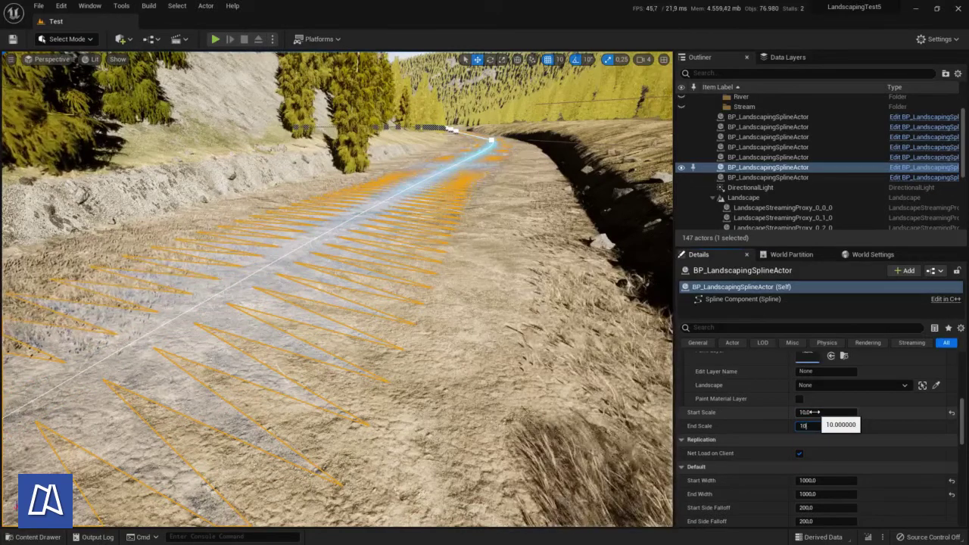
key("Return")
Set the river spline's Start Scale and End Scale to 20
left_click(821, 412)
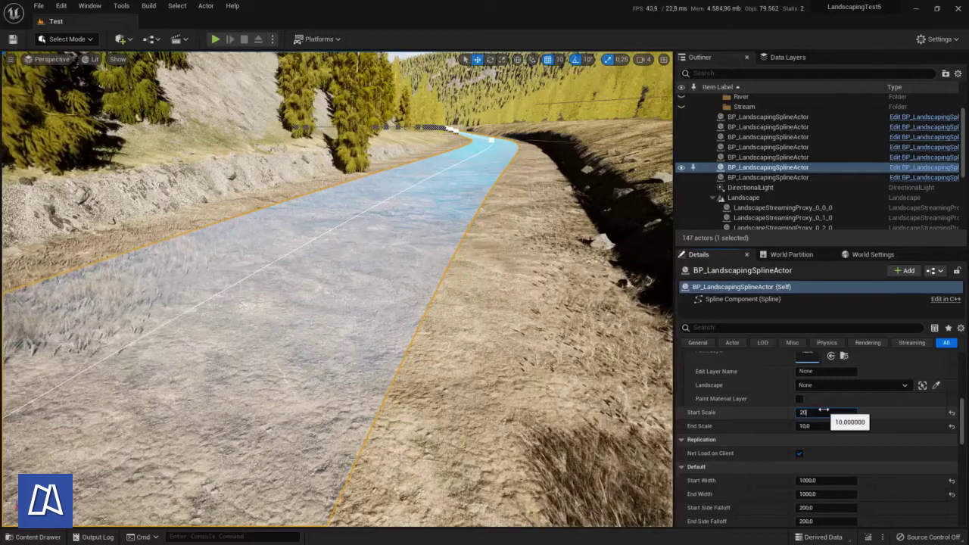
key("Tab")
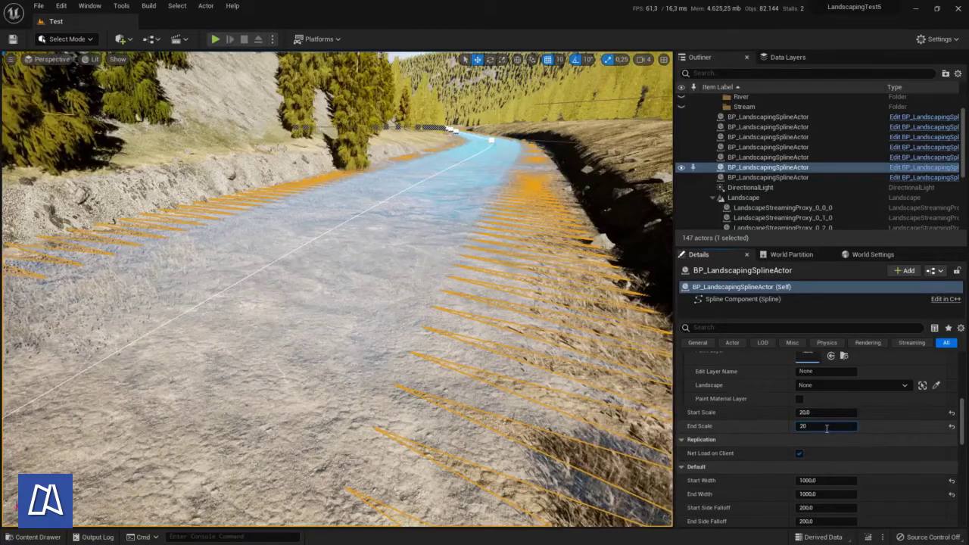
key("Return")
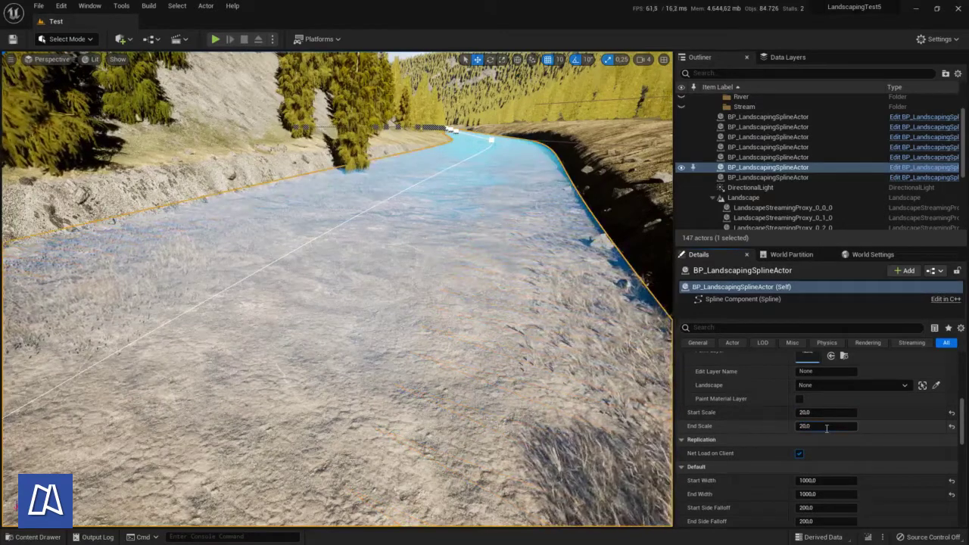
Set the river spline's Start Scale and End Scale to 25 and check the water's edge along both banks
right_click_drag(485, 288, 393, 311)
right_click_drag(659, 261, 652, 261)
left_click(838, 416)
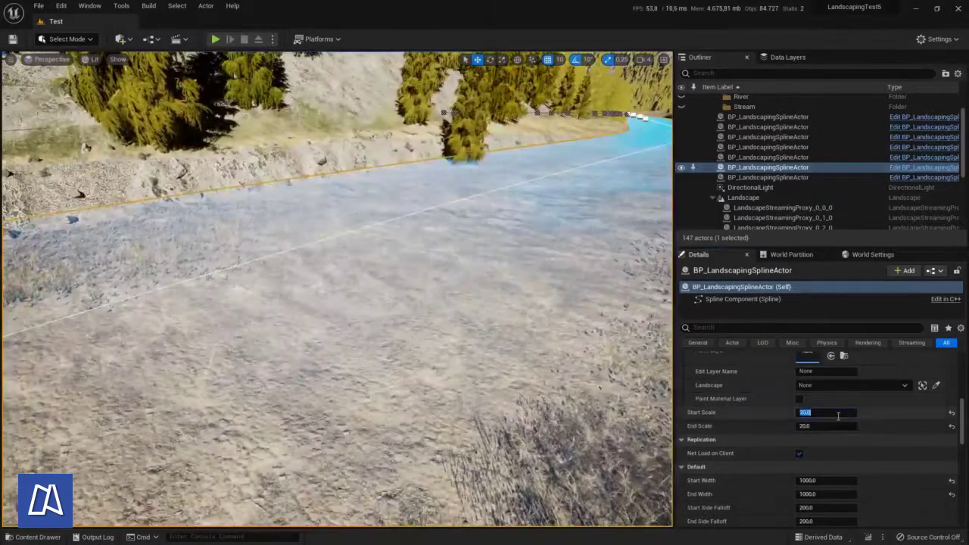
type("25")
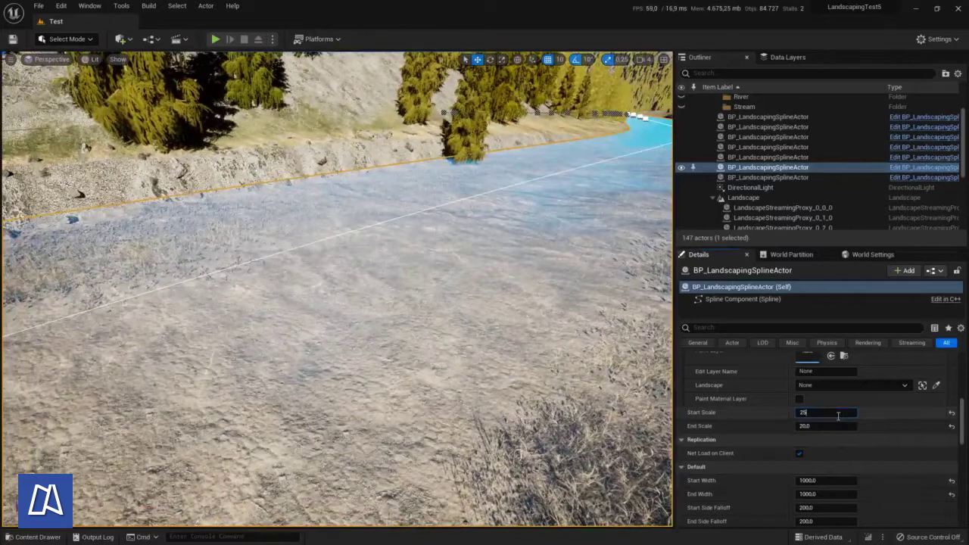
key("Tab")
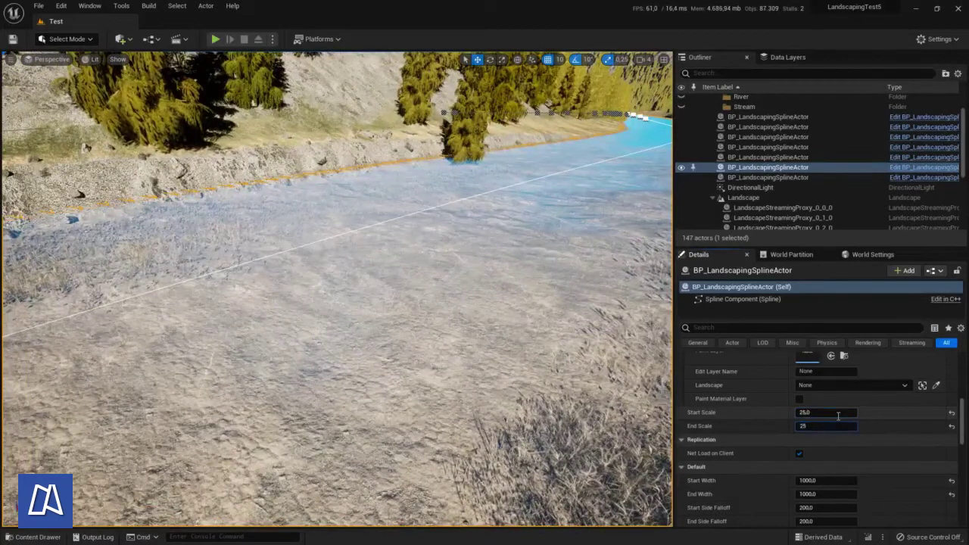
right_click_drag(285, 320, 454, 318)
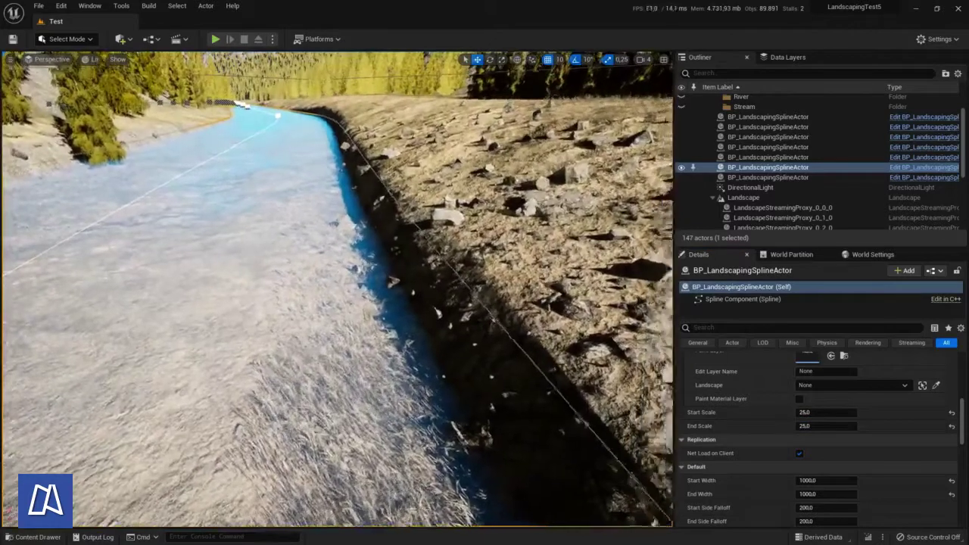
Delete the selected landscaping spline actor
key("Delete")
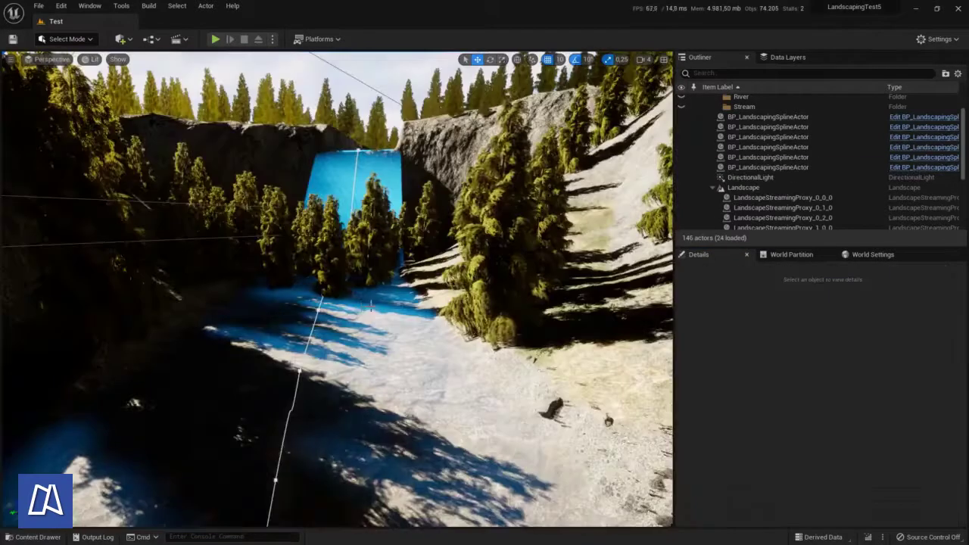
Select the PFV by Landscaping foliage volume and resimulate its procedural foliage
left_click(713, 187)
left_click(740, 206)
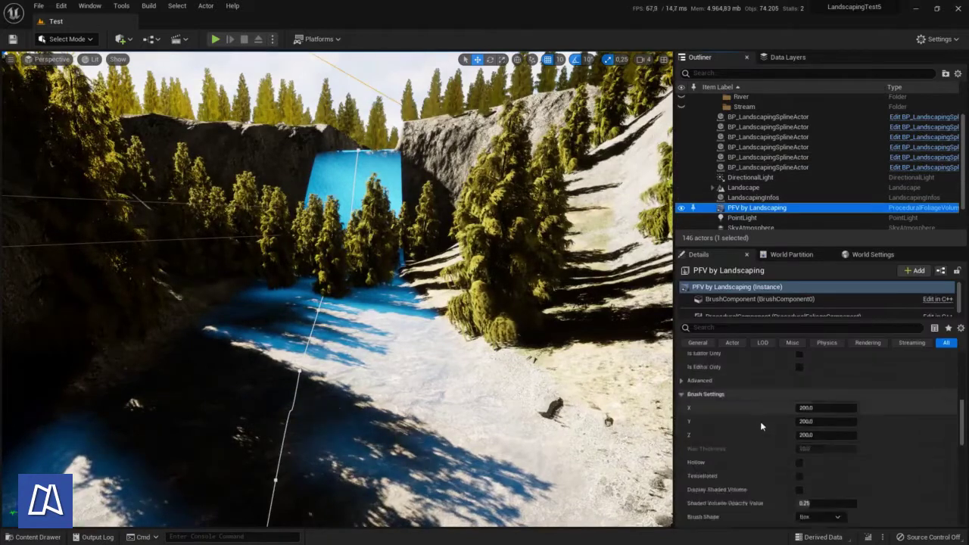
scroll(762, 426, "down", 10)
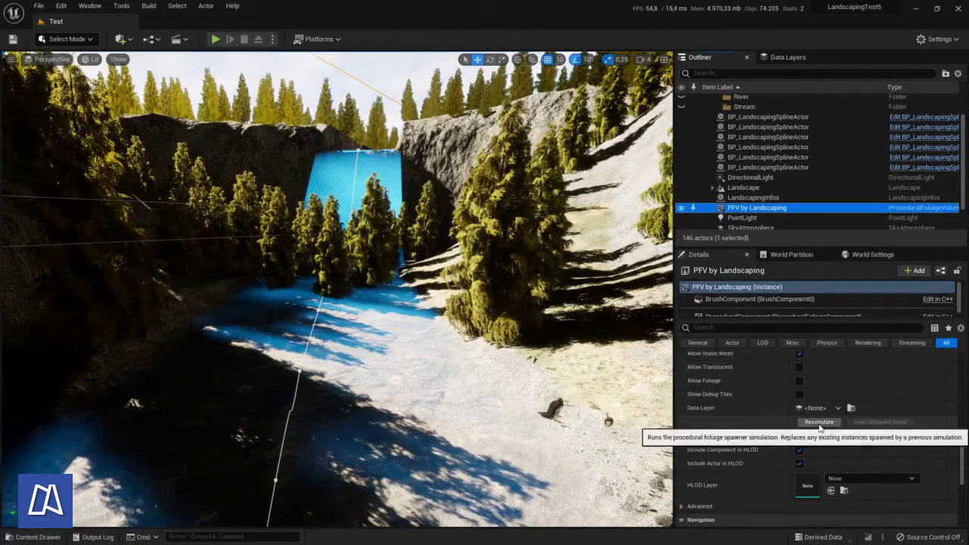
left_click(819, 423)
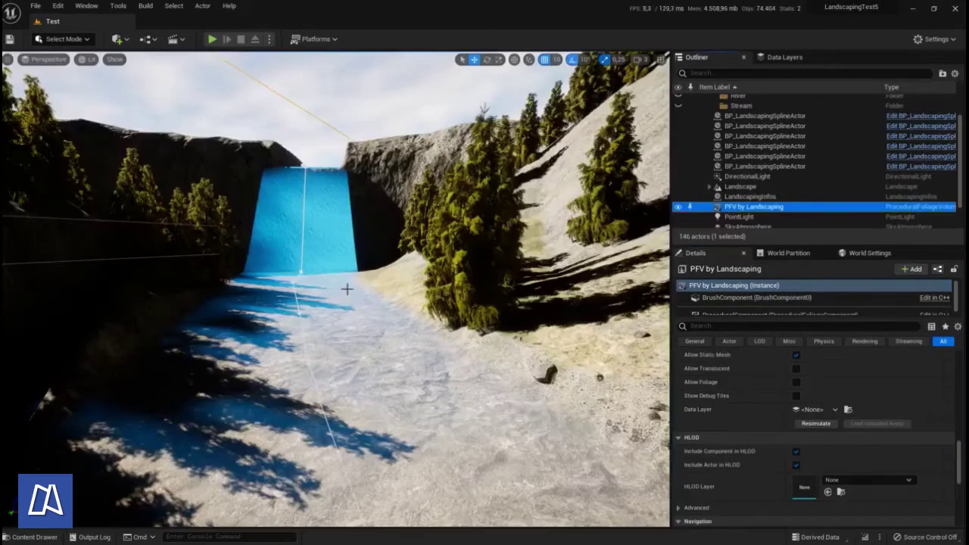
Inspect the waterfall and riverbed from the viewport, and take control of the character in the running play session
right_click_drag(347, 289, 628, 288)
right_click_drag(424, 285, 379, 285)
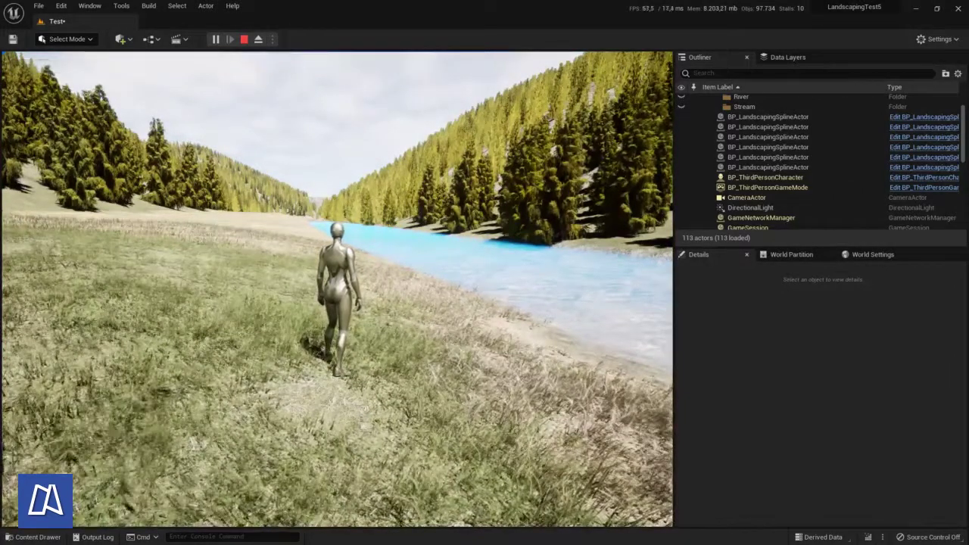
left_click(337, 287)
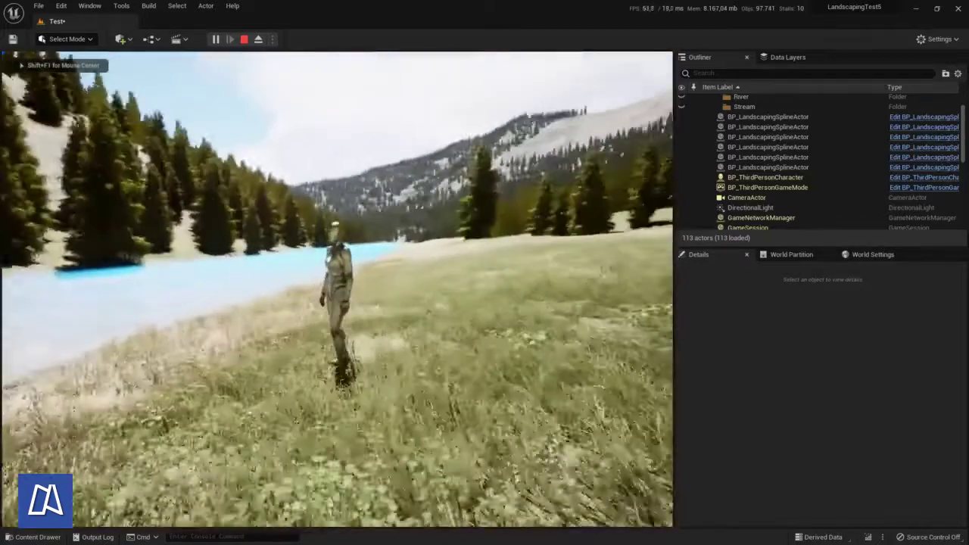